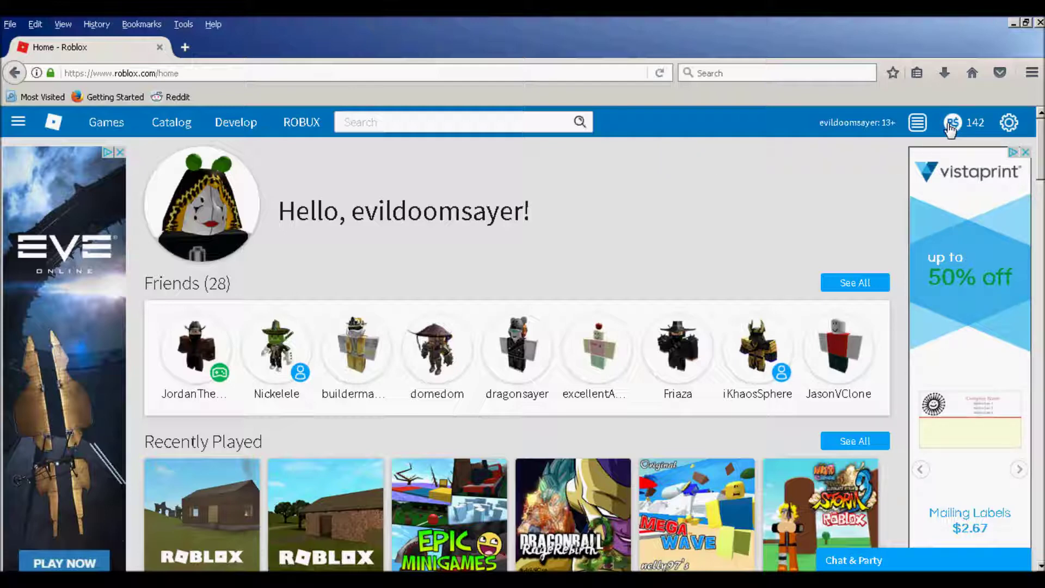
Step: Show My Transactions from the Robux balance page, with Transaction Type set to Sales
{"action": "left_click", "coordinate": [951, 126]}
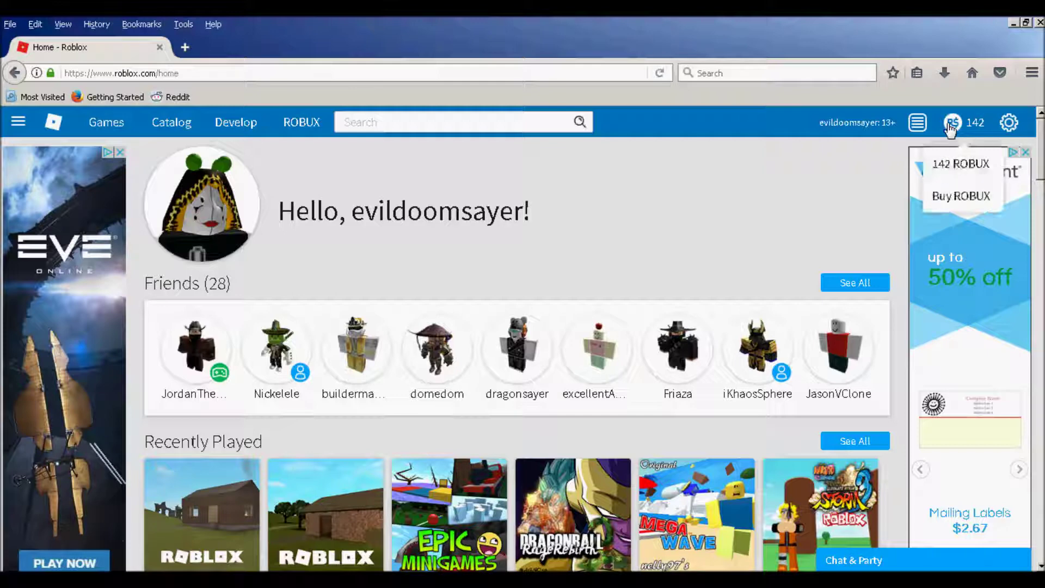
{"action": "left_click", "coordinate": [947, 169]}
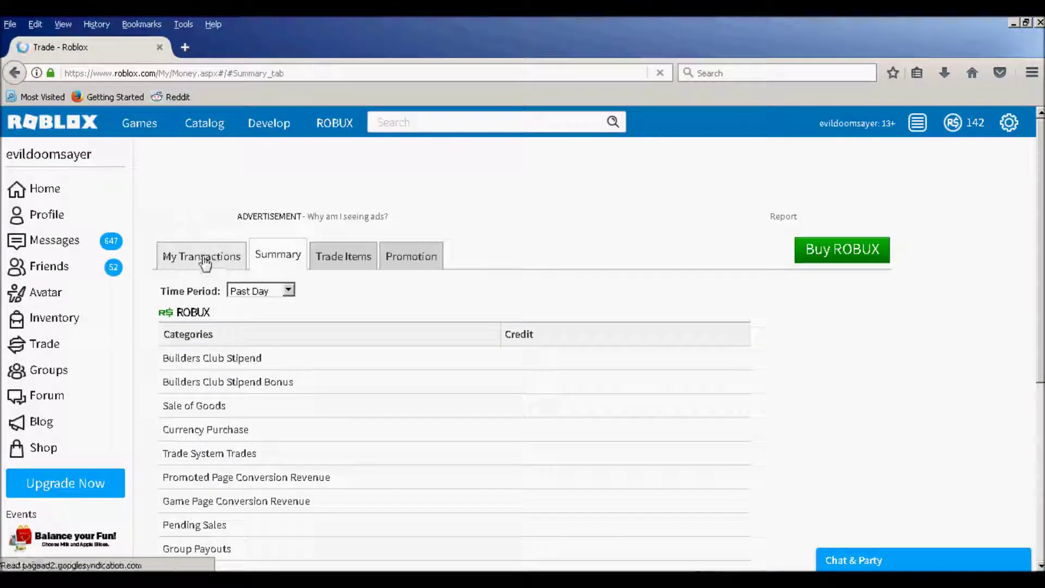
{"action": "left_click", "coordinate": [205, 260]}
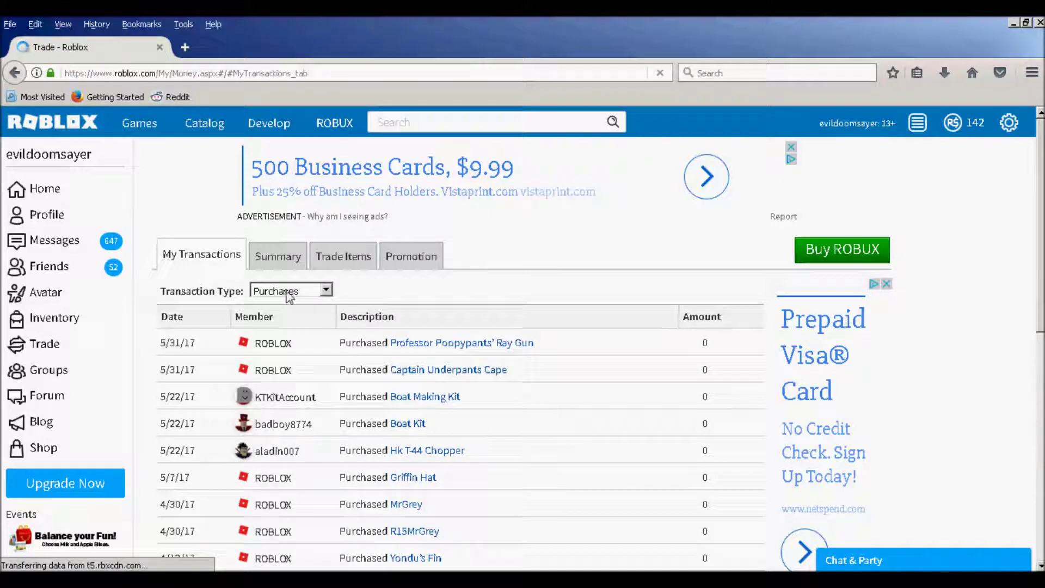
{"action": "left_click", "coordinate": [288, 296]}
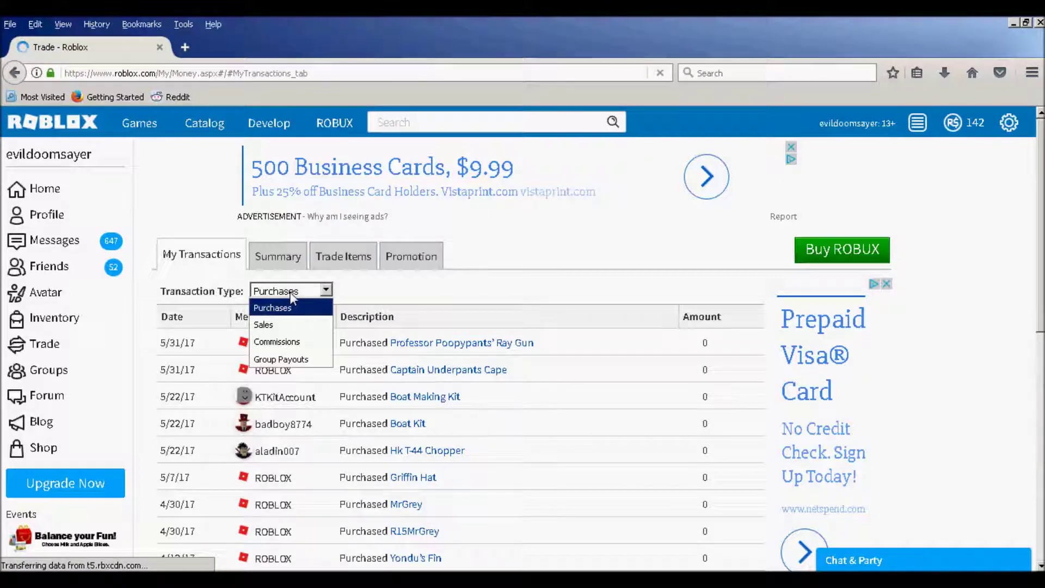
{"action": "left_click", "coordinate": [273, 324]}
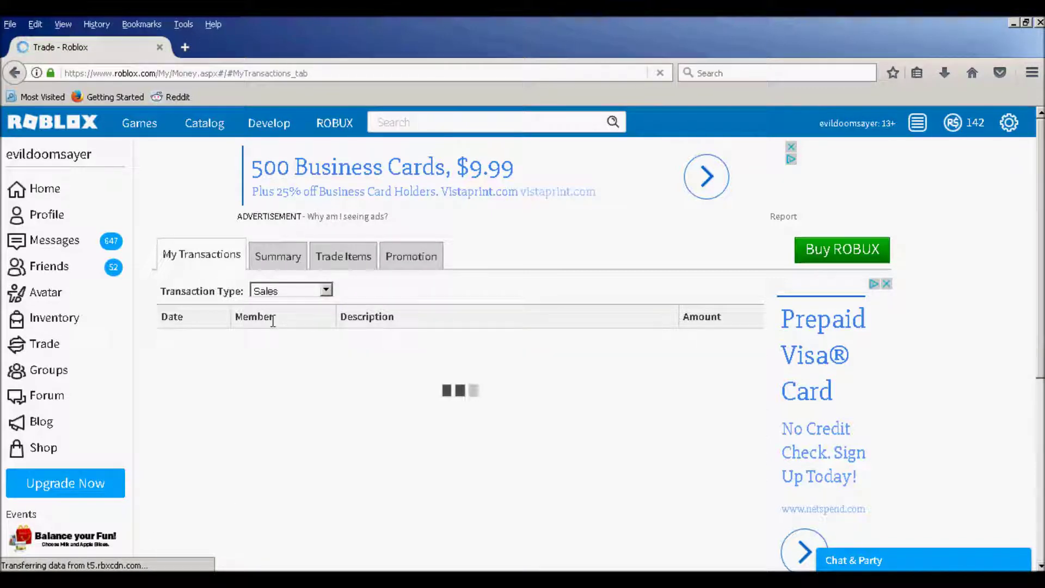
{"action": "scroll", "coordinate": [269, 311], "scroll_direction": "down", "scroll_amount": 2}
{"action": "scroll", "coordinate": [258, 270], "scroll_direction": "down", "scroll_amount": 2}
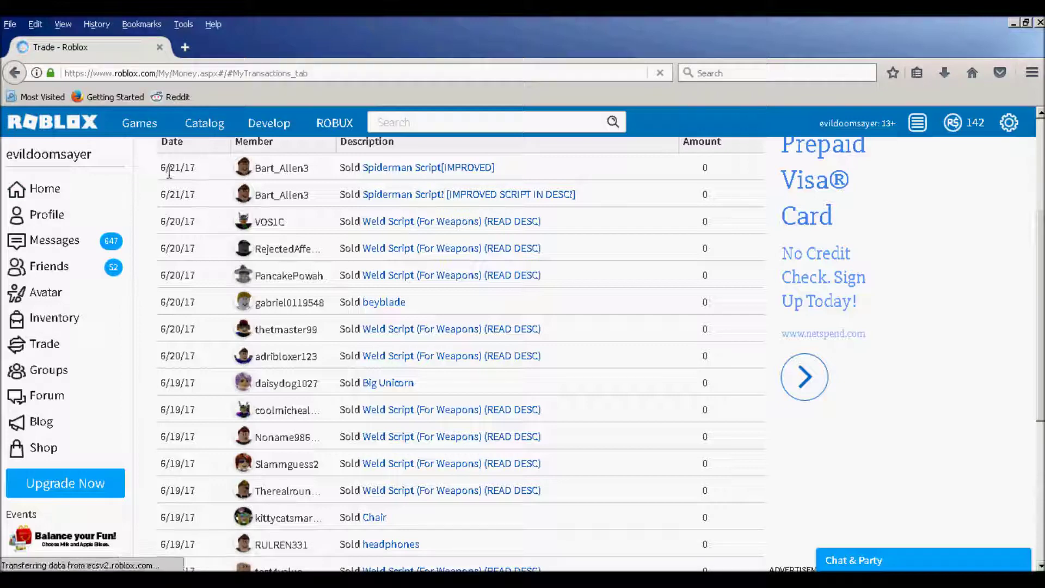
Step: Highlight the first sales' dates and their amounts of 0 in the list
{"action": "left_click_drag", "start_coordinate": [170, 168], "coordinate": [220, 165]}
{"action": "left_click_drag", "start_coordinate": [701, 168], "coordinate": [710, 170]}
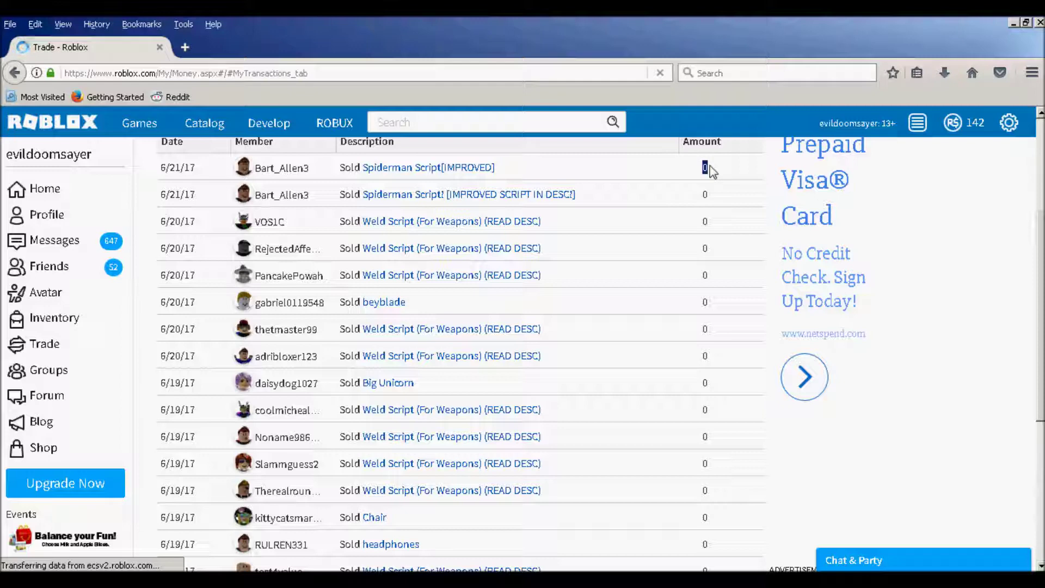
{"action": "double_click", "coordinate": [708, 196]}
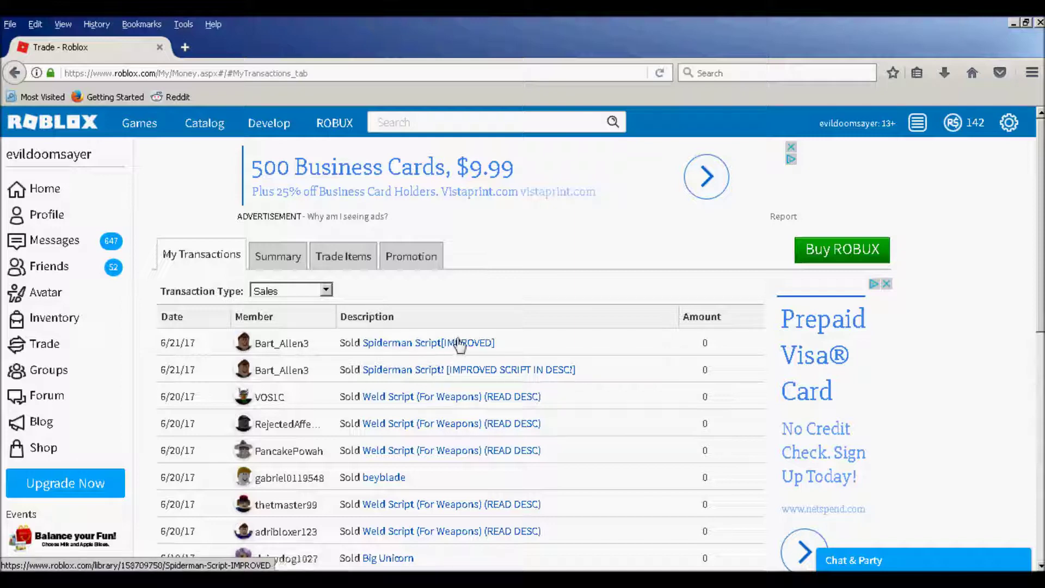
Step: View a sold Weld Script item's page, then go to the Develop area
{"action": "left_click", "coordinate": [448, 398]}
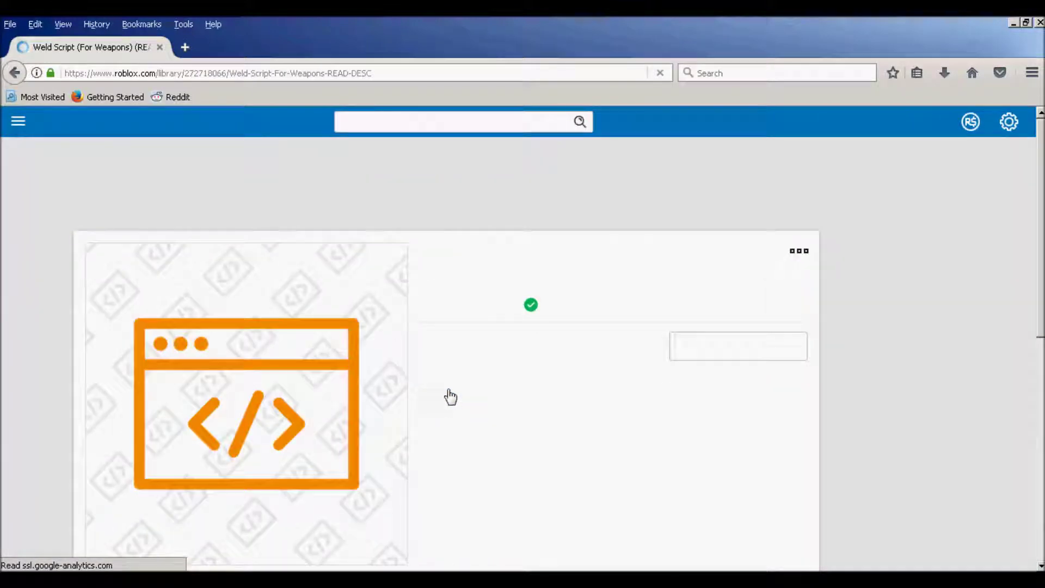
{"action": "scroll", "coordinate": [546, 401], "scroll_direction": "down", "scroll_amount": 5}
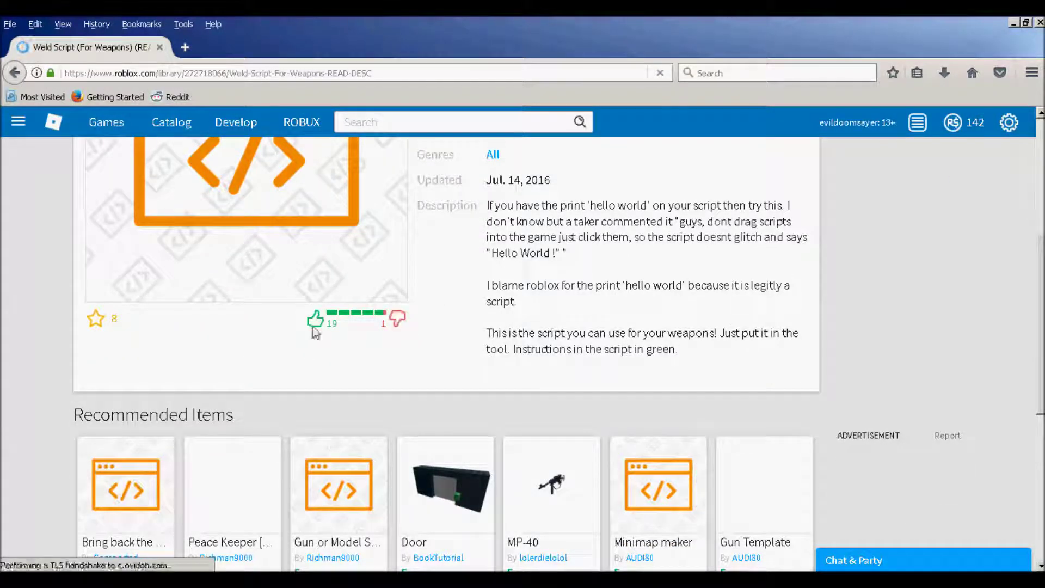
{"action": "scroll", "coordinate": [327, 343], "scroll_direction": "up", "scroll_amount": 2}
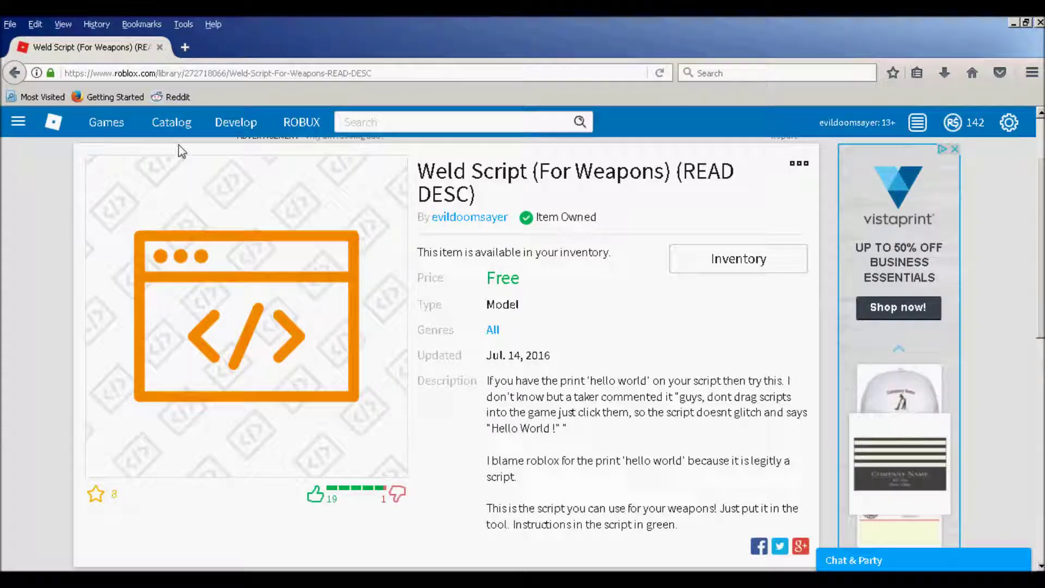
{"action": "scroll", "coordinate": [184, 209], "scroll_direction": "down", "scroll_amount": 4}
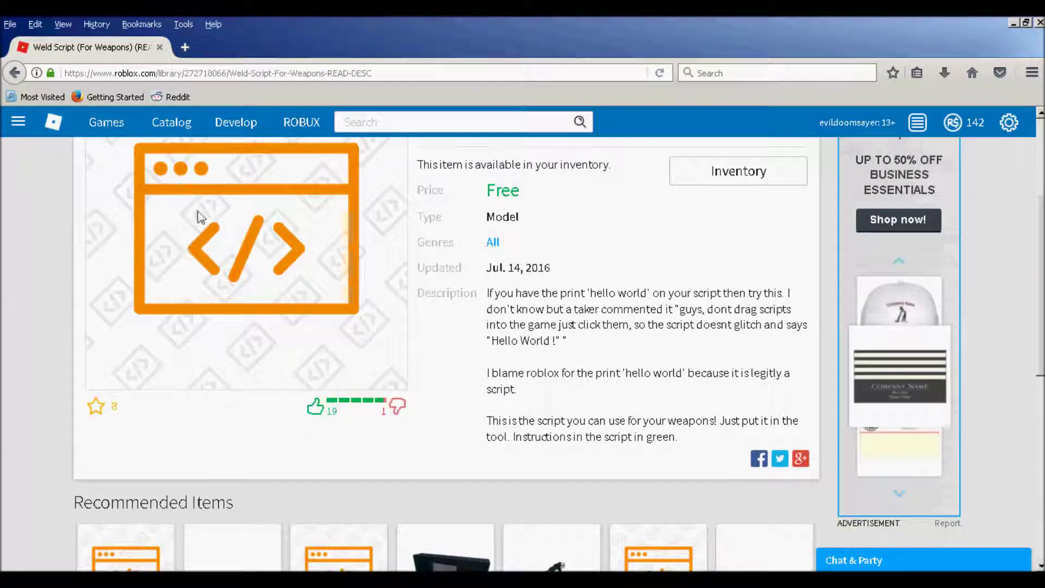
{"action": "left_click", "coordinate": [233, 123]}
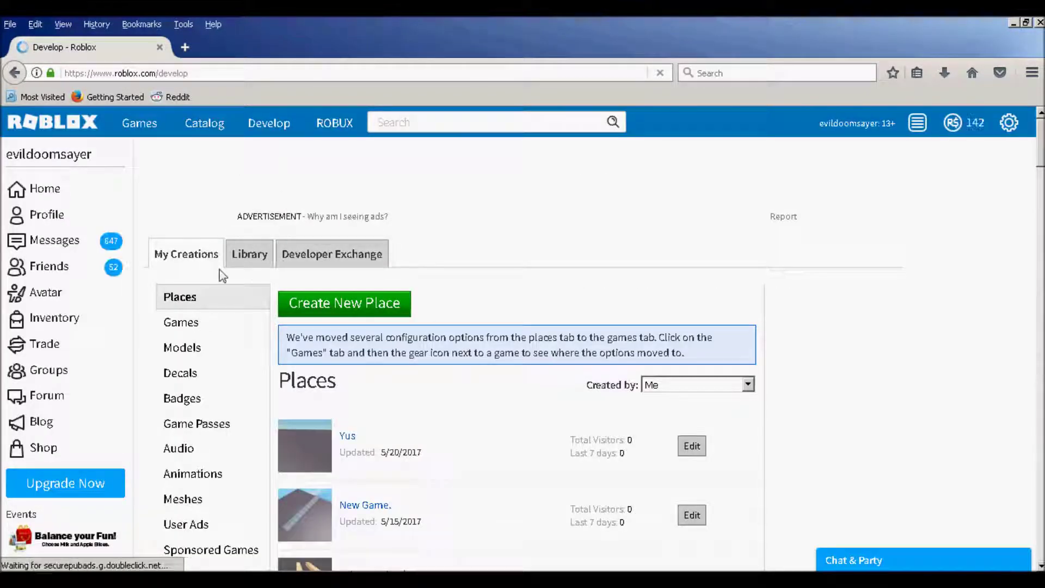
Step: Filter the Library's Models to those created by your own username
{"action": "left_click", "coordinate": [247, 260]}
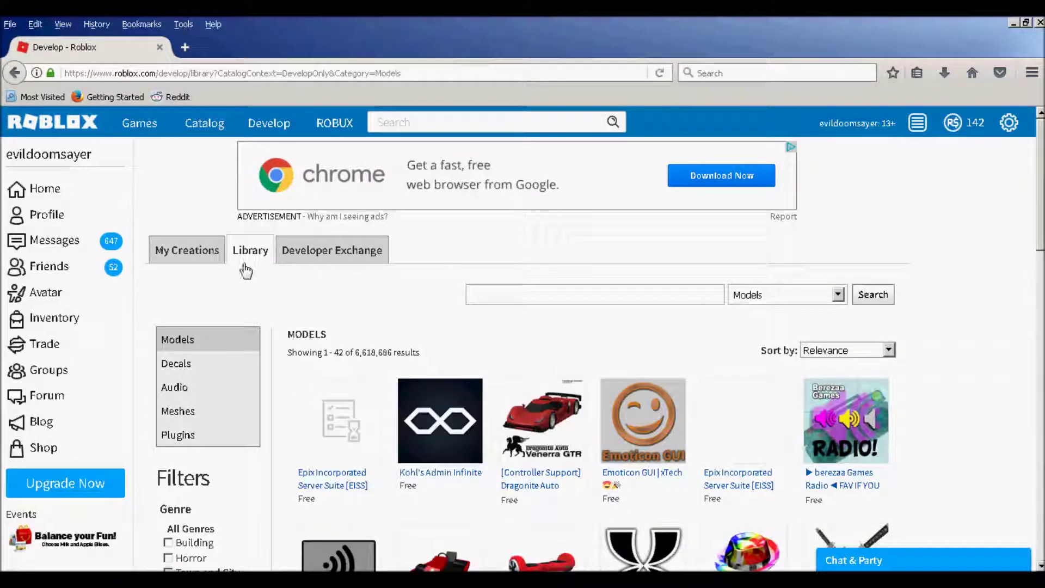
{"action": "left_click", "coordinate": [186, 340]}
{"action": "scroll", "coordinate": [214, 287], "scroll_direction": "down", "scroll_amount": 5}
{"action": "scroll", "coordinate": [214, 288], "scroll_direction": "down", "scroll_amount": 1}
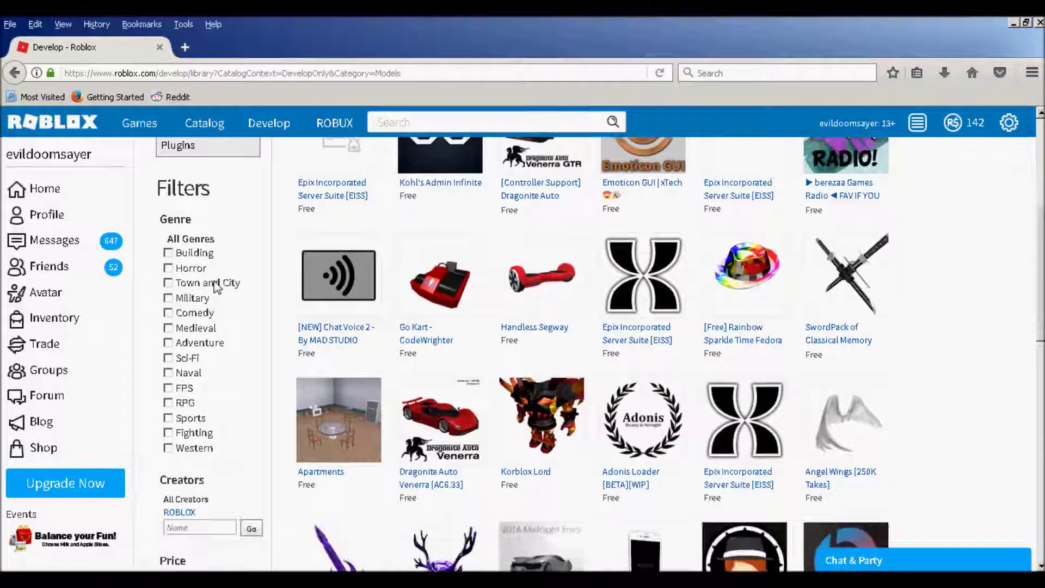
{"action": "scroll", "coordinate": [208, 327], "scroll_direction": "down", "scroll_amount": 3}
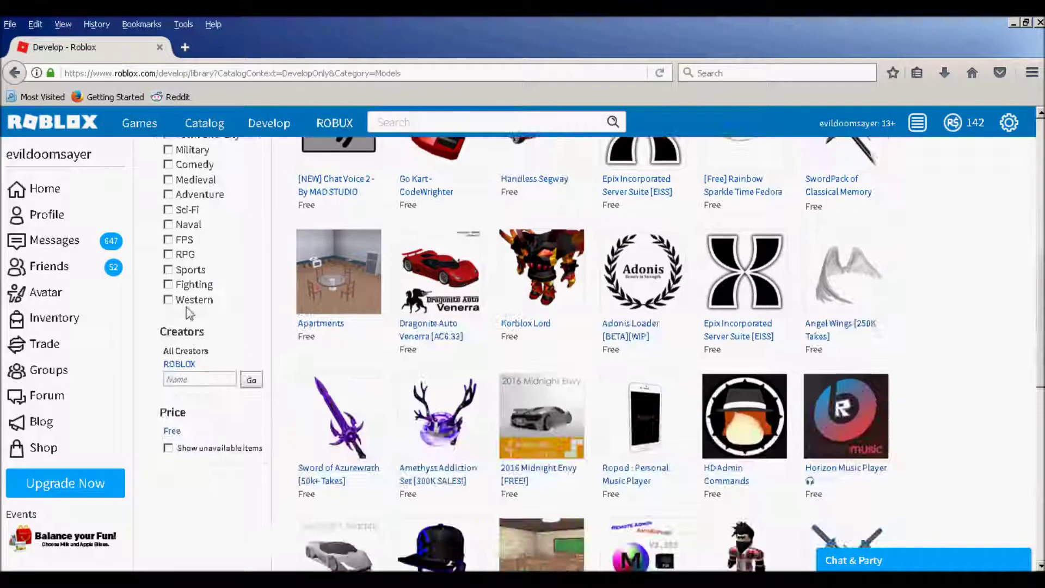
{"action": "left_click", "coordinate": [191, 379]}
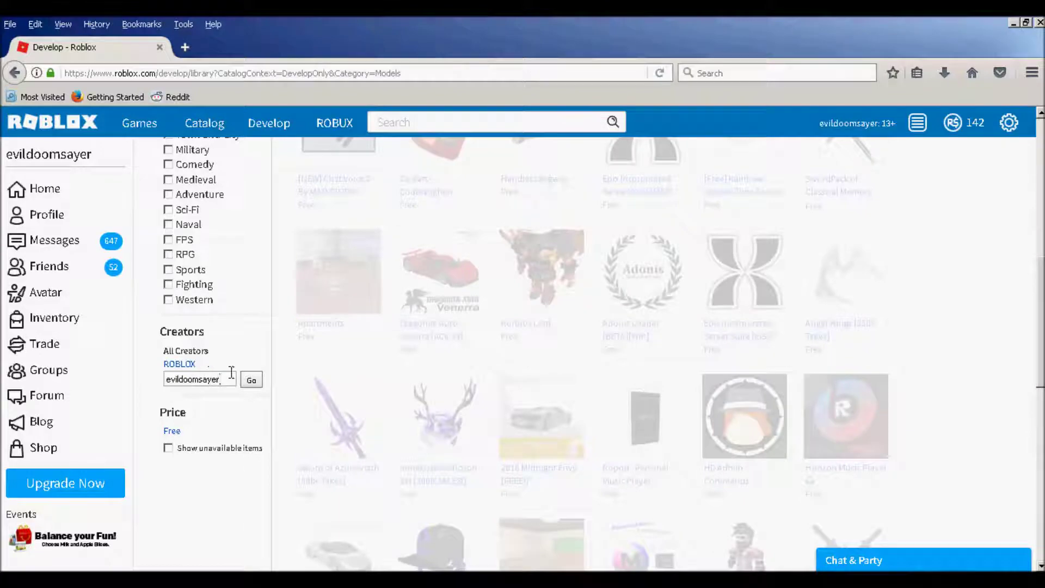
{"action": "left_click", "coordinate": [251, 380]}
{"action": "scroll", "coordinate": [503, 365], "scroll_direction": "up", "scroll_amount": 3}
{"action": "scroll", "coordinate": [474, 359], "scroll_direction": "up", "scroll_amount": 1}
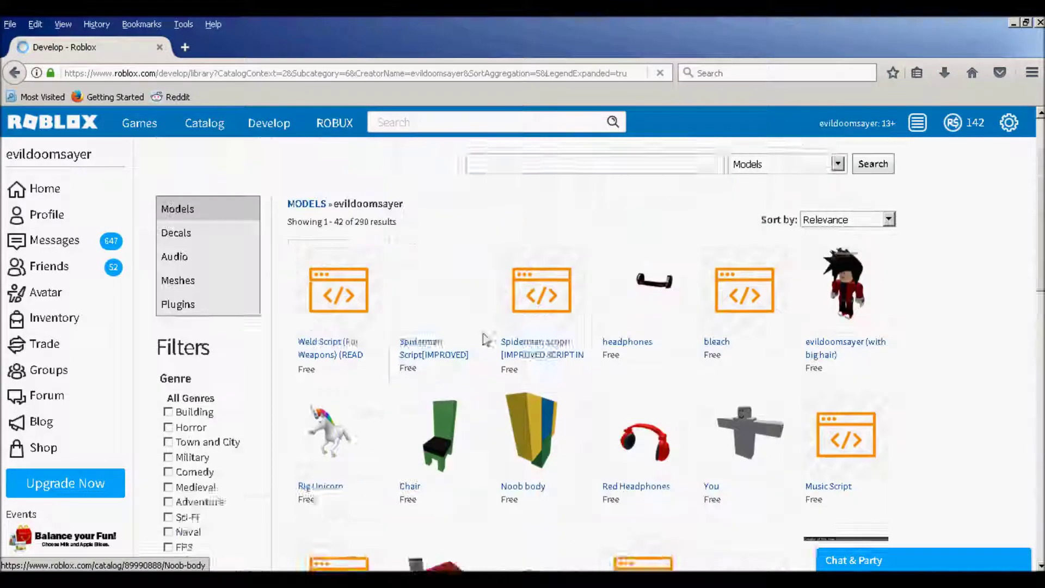
{"action": "scroll", "coordinate": [441, 357], "scroll_direction": "up", "scroll_amount": 2}
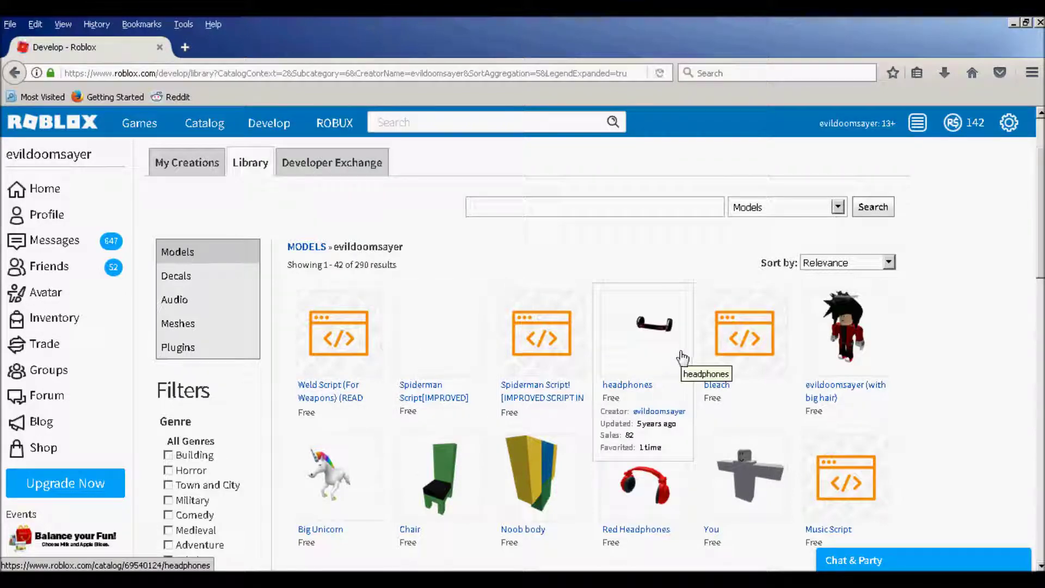
{"action": "scroll", "coordinate": [807, 452], "scroll_direction": "down", "scroll_amount": 5}
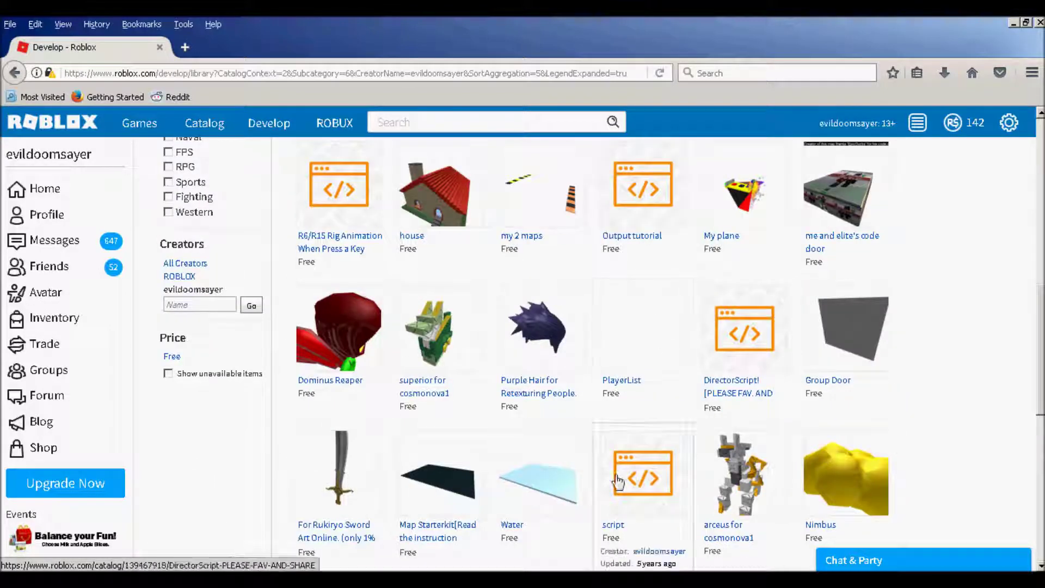
{"action": "scroll", "coordinate": [913, 415], "scroll_direction": "up", "scroll_amount": 4}
{"action": "scroll", "coordinate": [945, 390], "scroll_direction": "up", "scroll_amount": 2}
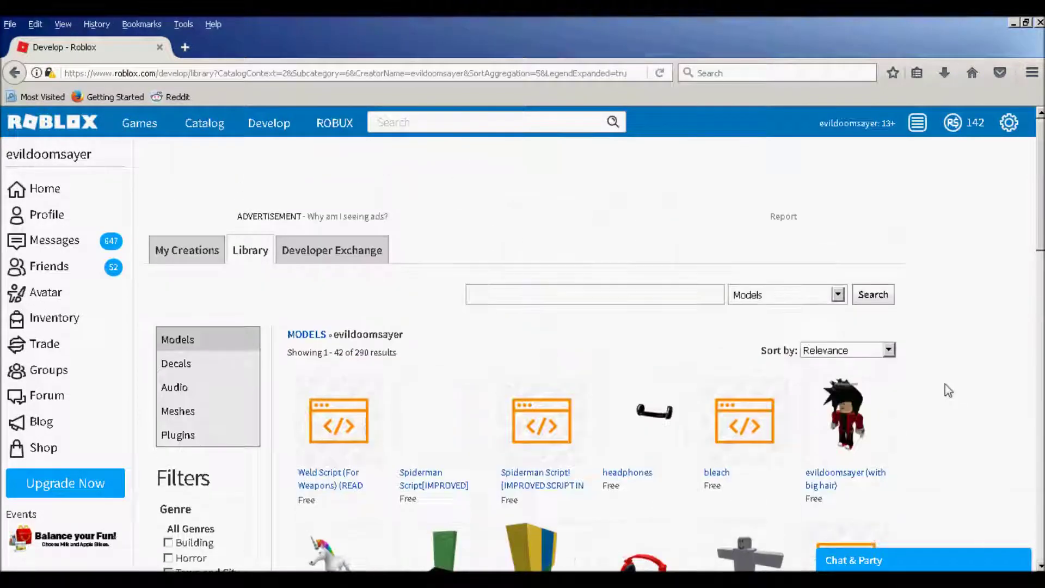
{"action": "scroll", "coordinate": [945, 381], "scroll_direction": "down", "scroll_amount": 1}
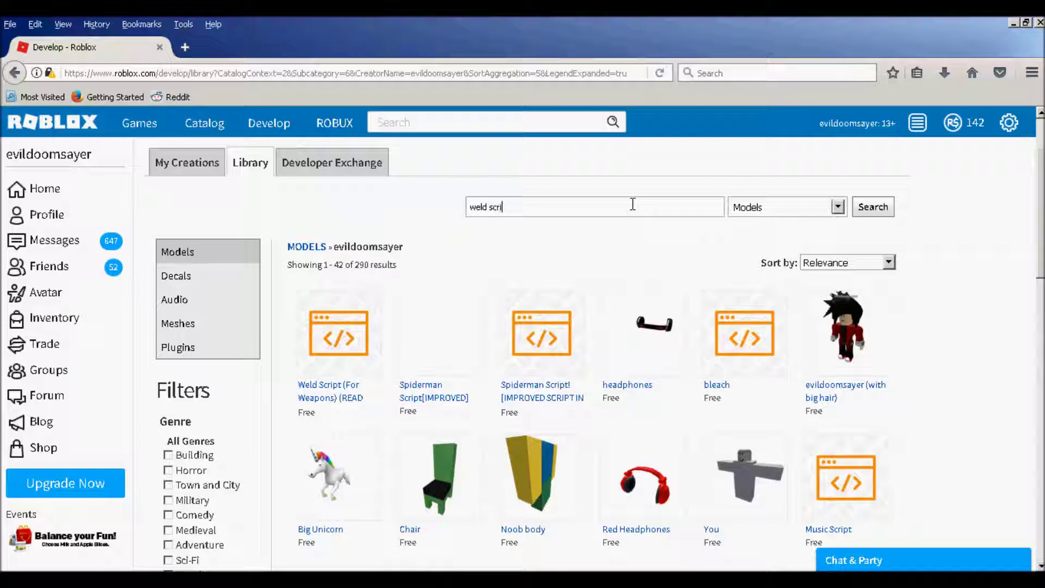
Step: Clear the 'weld script' search text and sort the 290 models by Bestselling
{"action": "left_click_drag", "start_coordinate": [610, 203], "coordinate": [412, 197]}
{"action": "key", "text": "BackSpace"}
{"action": "left_click_drag", "start_coordinate": [773, 267], "coordinate": [796, 270]}
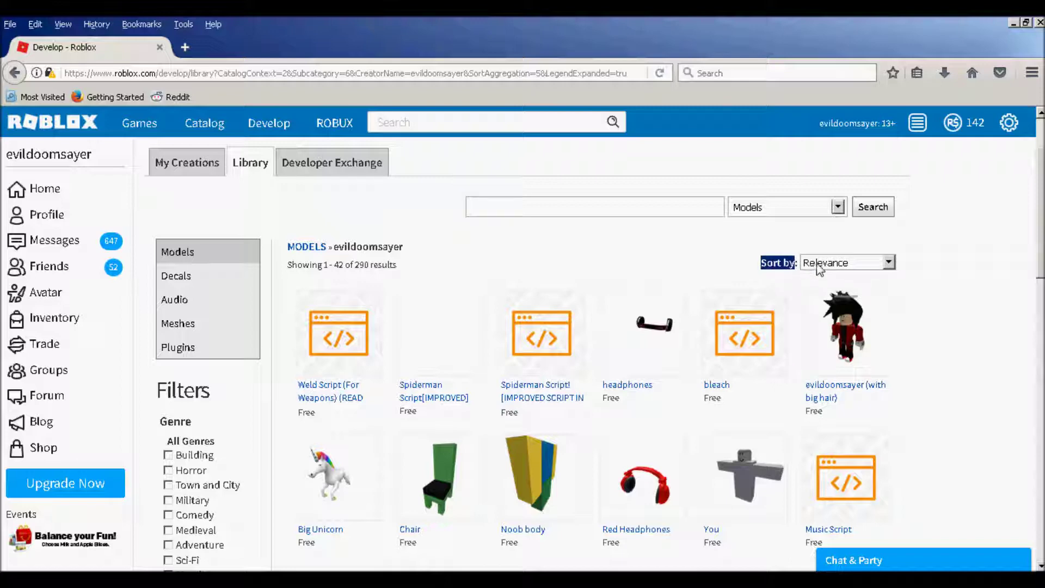
{"action": "left_click", "coordinate": [818, 270]}
{"action": "left_click", "coordinate": [825, 314]}
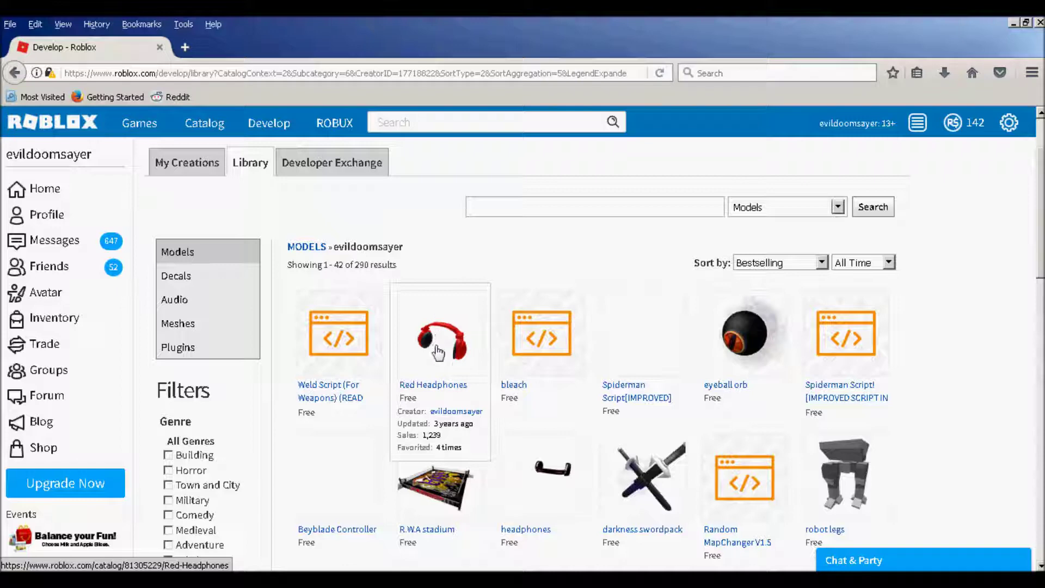
{"action": "mouse_move", "coordinate": [338, 351]}
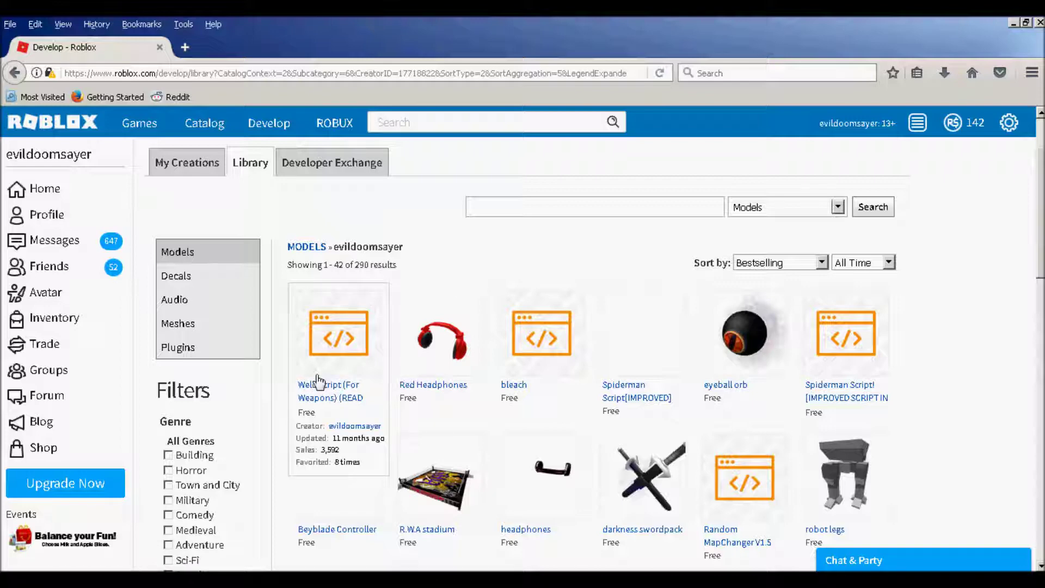
Step: Highlight the top Weld Script's all-time sales count, then reach the time period choices
{"action": "left_click_drag", "start_coordinate": [294, 450], "coordinate": [340, 461]}
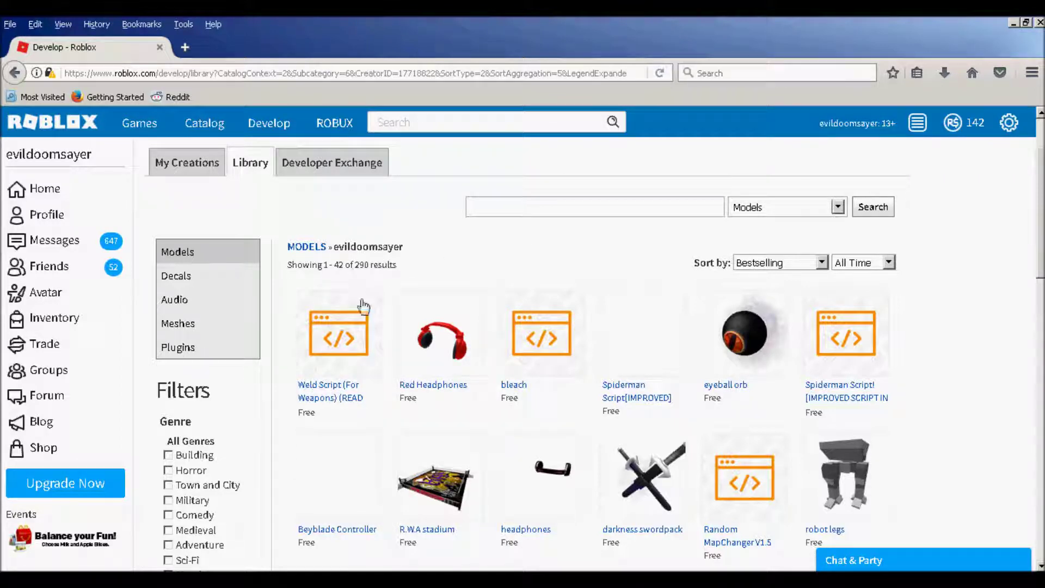
{"action": "left_click_drag", "start_coordinate": [297, 463], "coordinate": [335, 448]}
{"action": "left_click", "coordinate": [351, 564]}
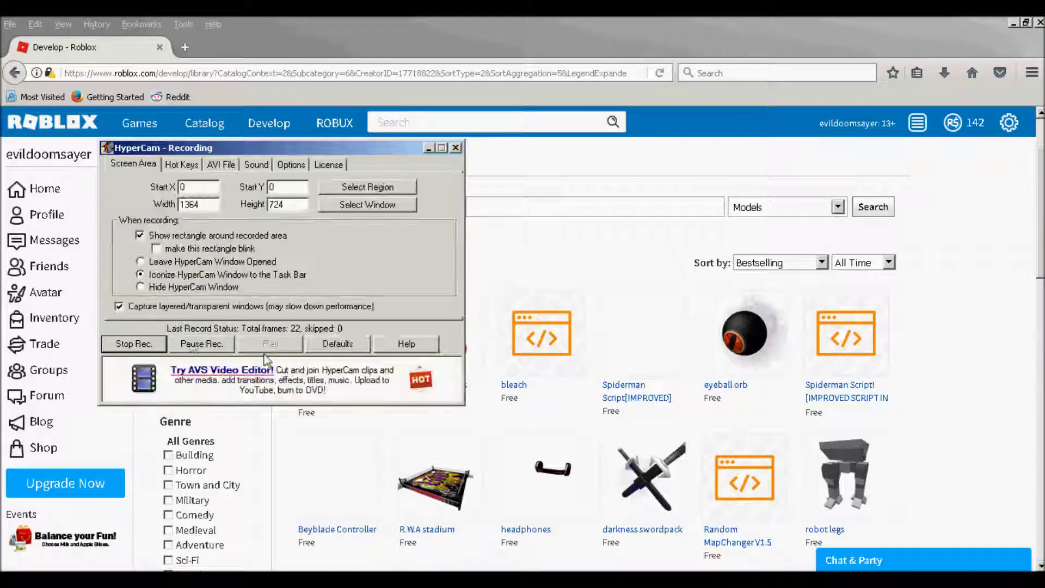
{"action": "left_click", "coordinate": [201, 345]}
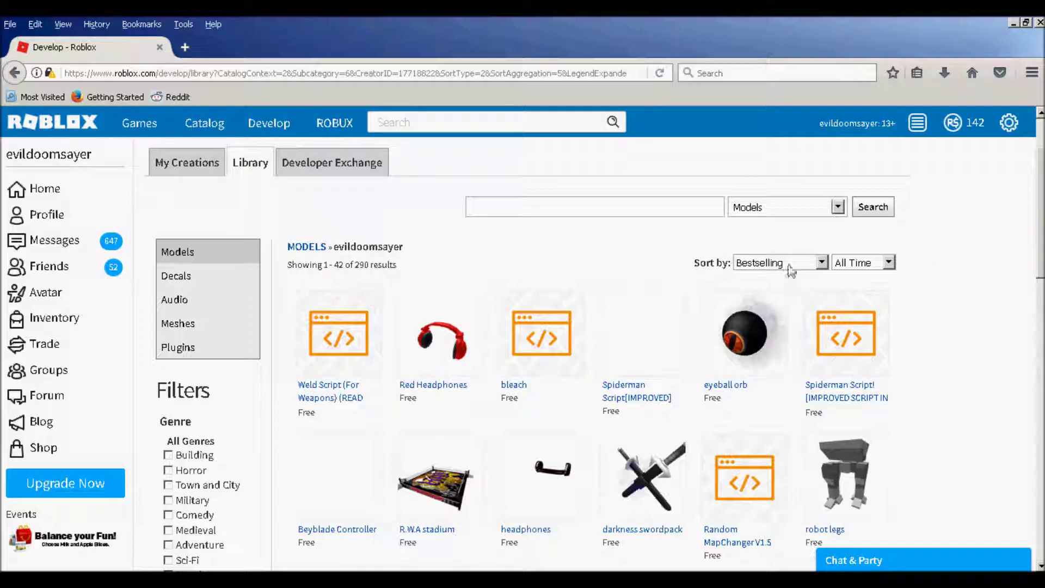
{"action": "left_click", "coordinate": [875, 268]}
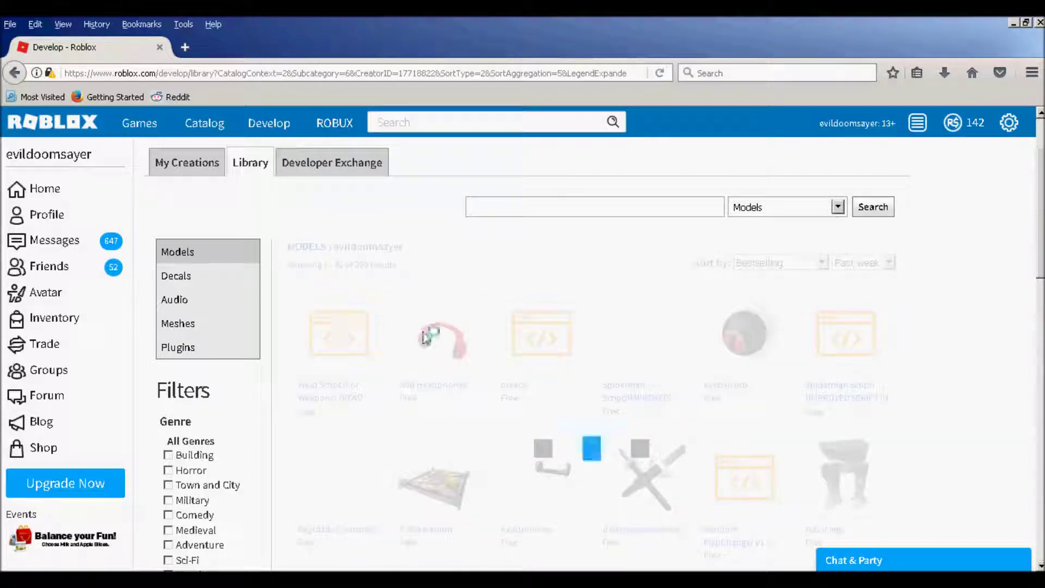
Step: Rank bestsellers over Past week and highlight the Spiderman Script[IMPROVED] sales count
{"action": "left_click", "coordinate": [333, 338]}
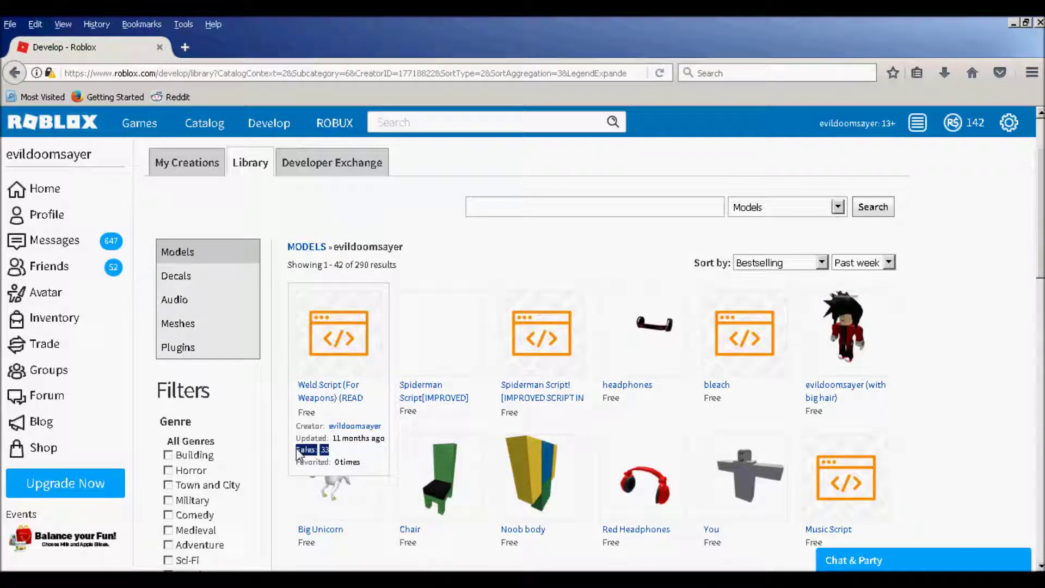
{"action": "mouse_move", "coordinate": [441, 351]}
{"action": "left_click_drag", "start_coordinate": [422, 449], "coordinate": [401, 452]}
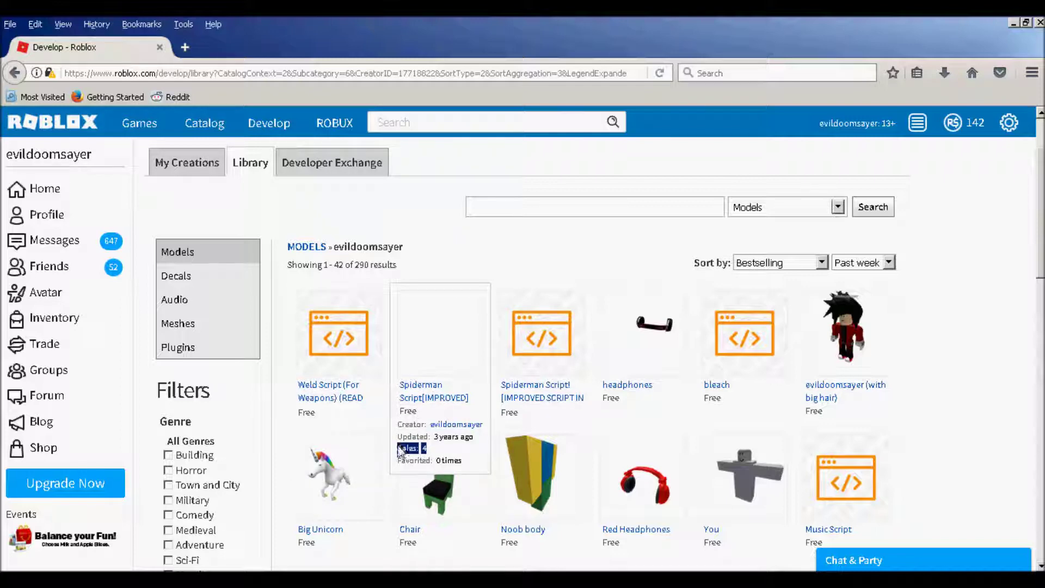
{"action": "left_click_drag", "start_coordinate": [544, 461], "coordinate": [338, 374]}
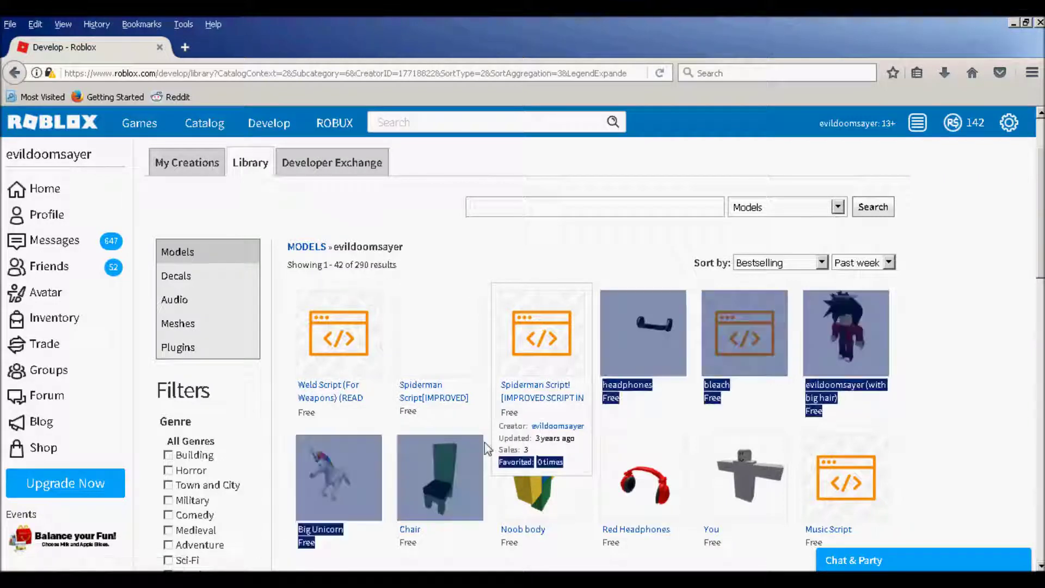
{"action": "left_click", "coordinate": [337, 373]}
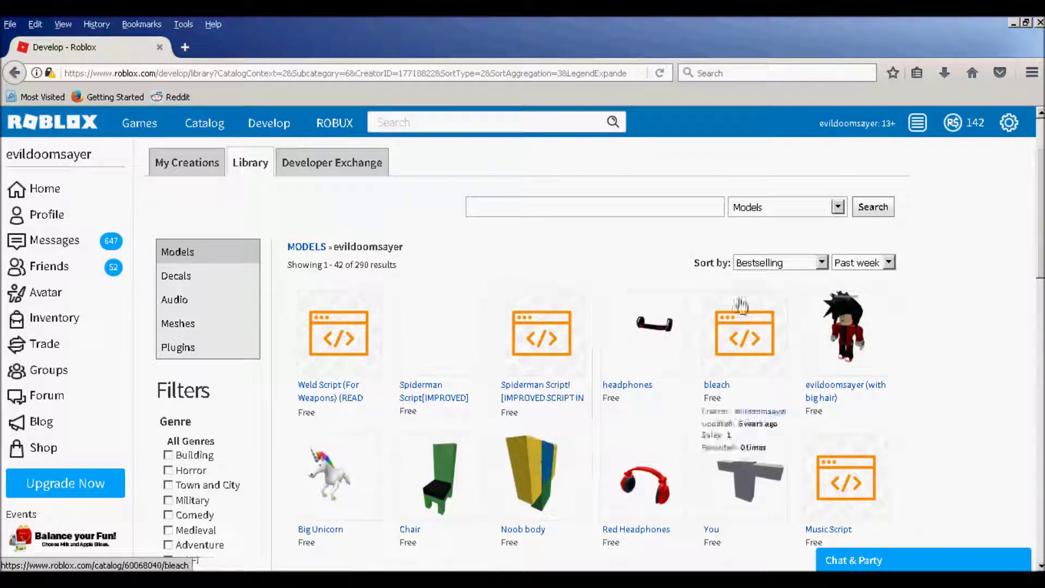
{"action": "left_click", "coordinate": [850, 263]}
Step: Rank bestsellers over Past day, then switch the time period back to All Time
{"action": "left_click", "coordinate": [857, 315]}
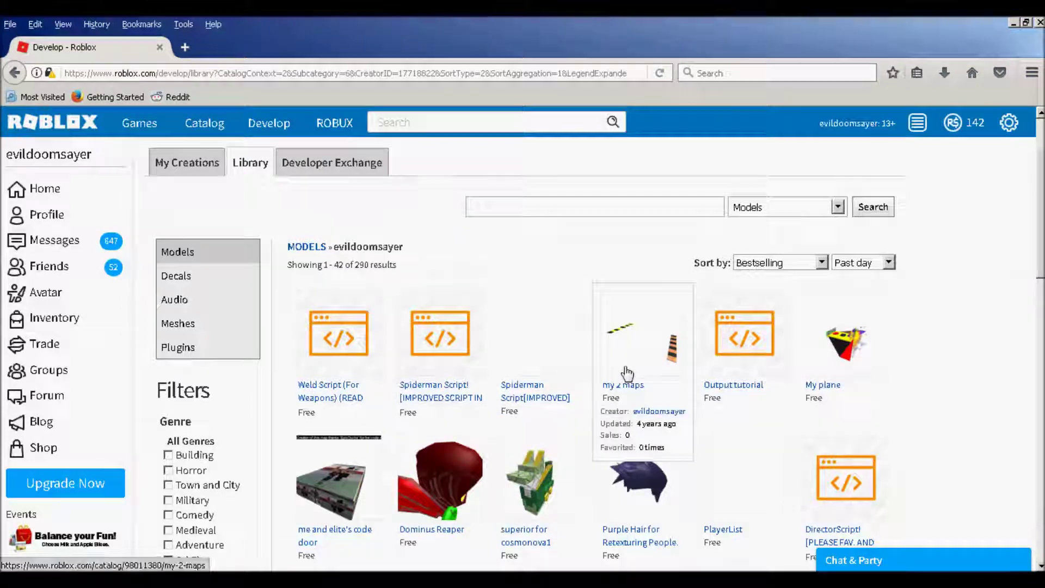
{"action": "scroll", "coordinate": [635, 373], "scroll_direction": "down", "scroll_amount": 2}
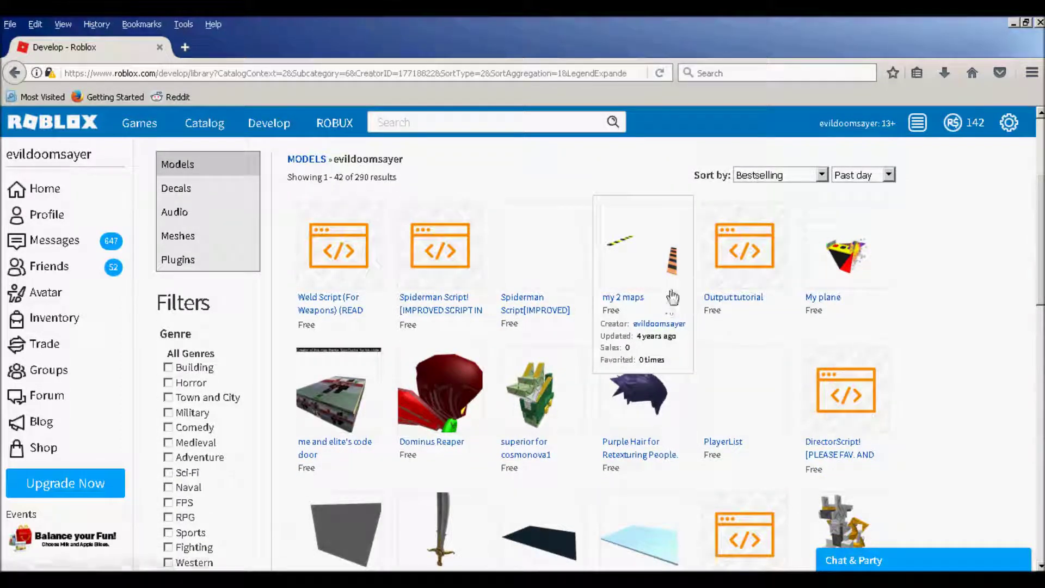
{"action": "scroll", "coordinate": [670, 303], "scroll_direction": "up", "scroll_amount": 2}
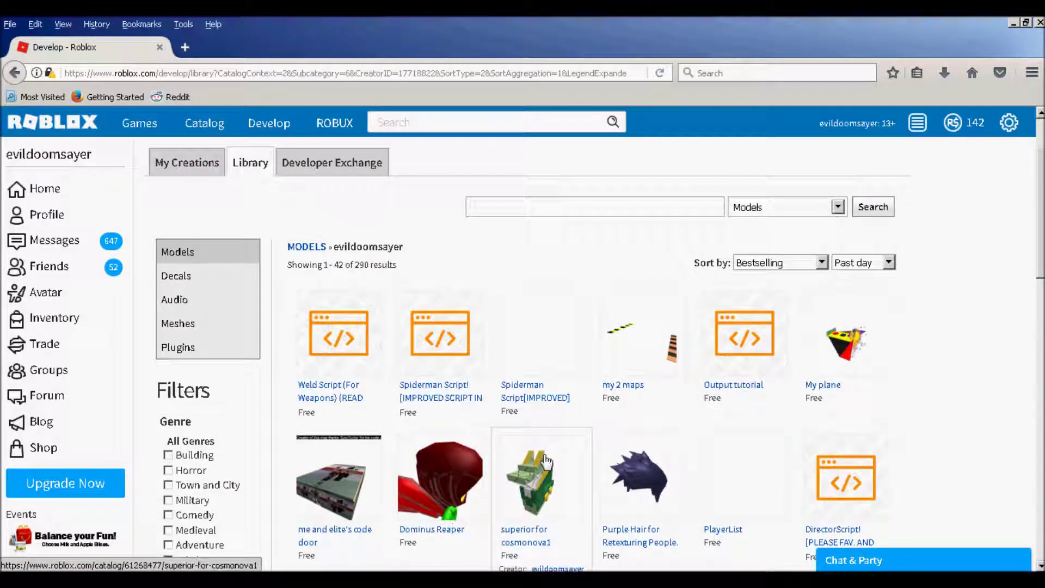
{"action": "scroll", "coordinate": [621, 392], "scroll_direction": "down", "scroll_amount": 6}
{"action": "scroll", "coordinate": [538, 425], "scroll_direction": "up", "scroll_amount": 4}
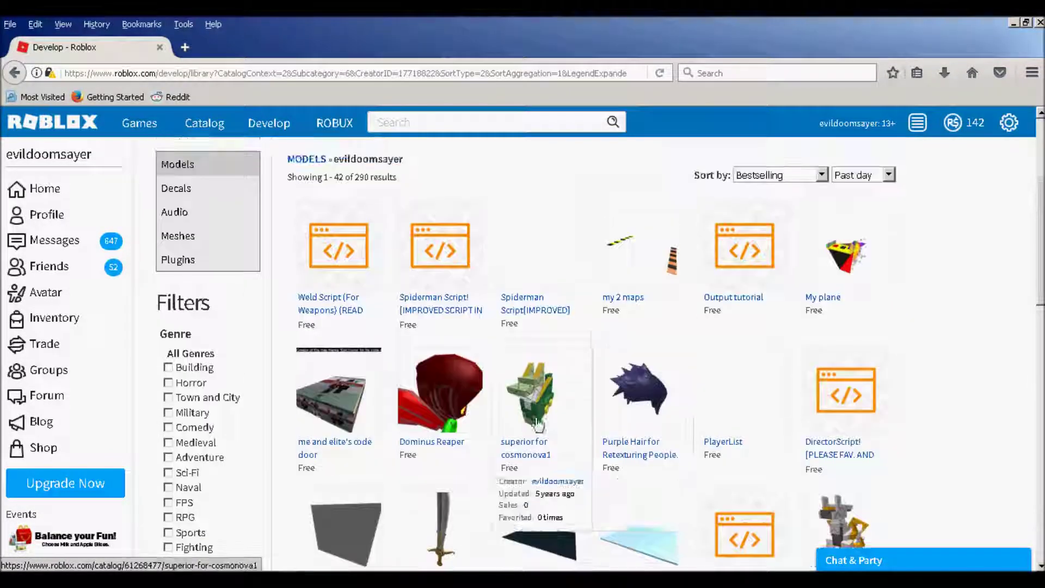
{"action": "left_click", "coordinate": [866, 175]}
{"action": "left_click", "coordinate": [871, 196]}
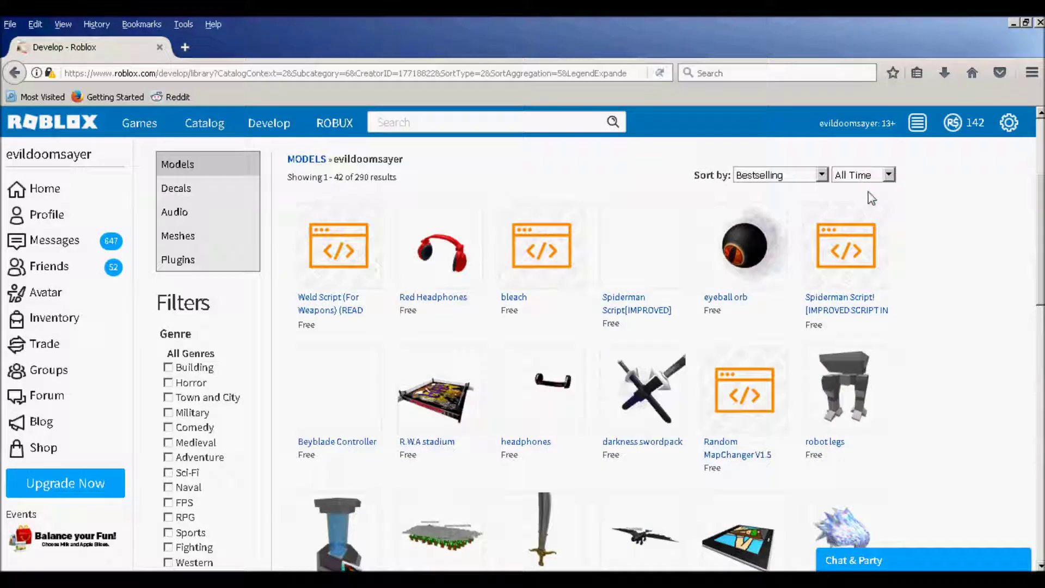